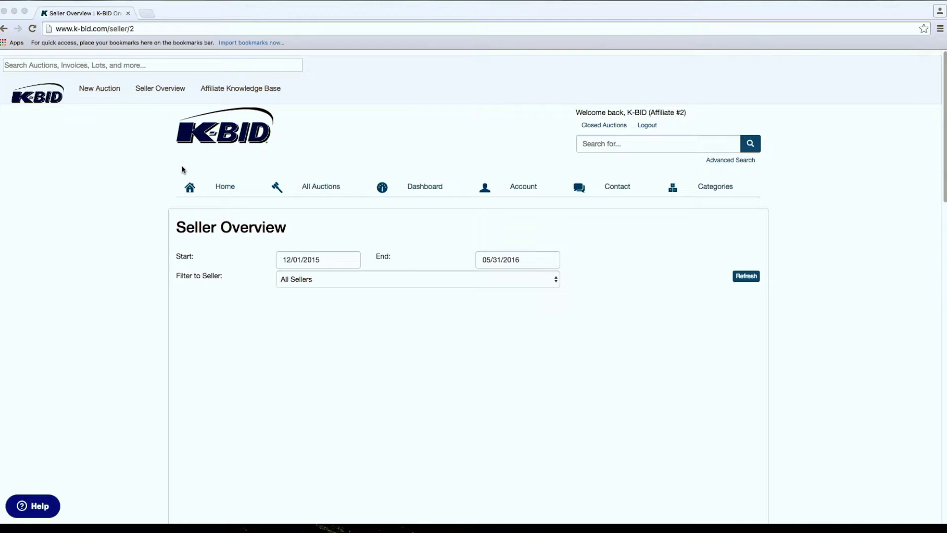
# Step: Open the Anchor Construction seller record for editing from Your Seller List on the Seller Overview page
pyautogui.scroll(-3, 163, 241)
pyautogui.scroll(-15, 163, 242)
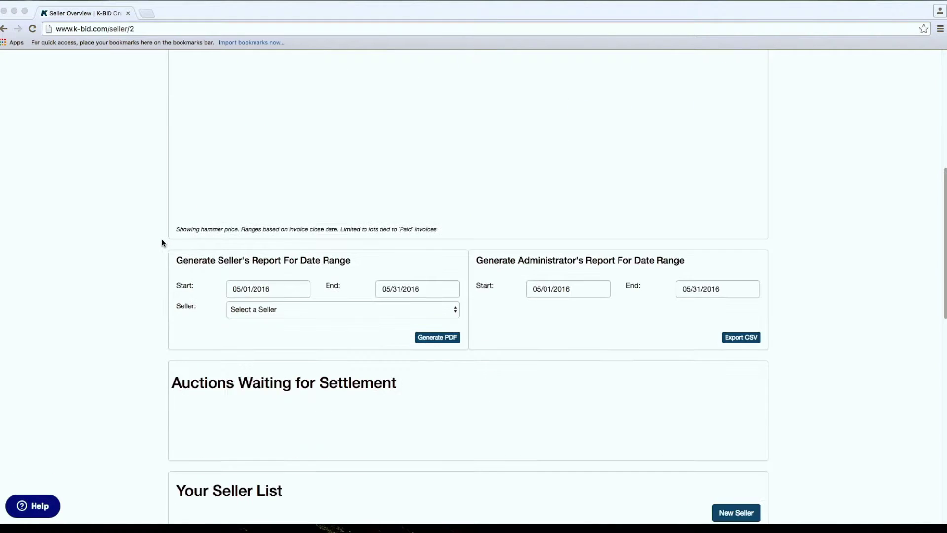
pyautogui.scroll(-4, 792, 312)
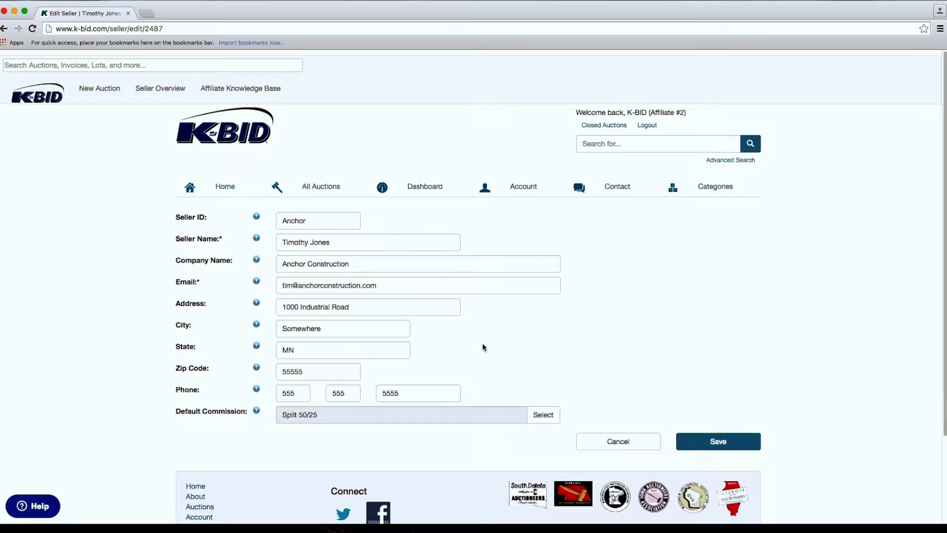
# Step: Save the Straight 50% rate at 50 percent from 0.00 to infinity and choose it as the seller's default commission
pyautogui.scroll(-1, 491, 350)
pyautogui.scroll(-3, 490, 351)
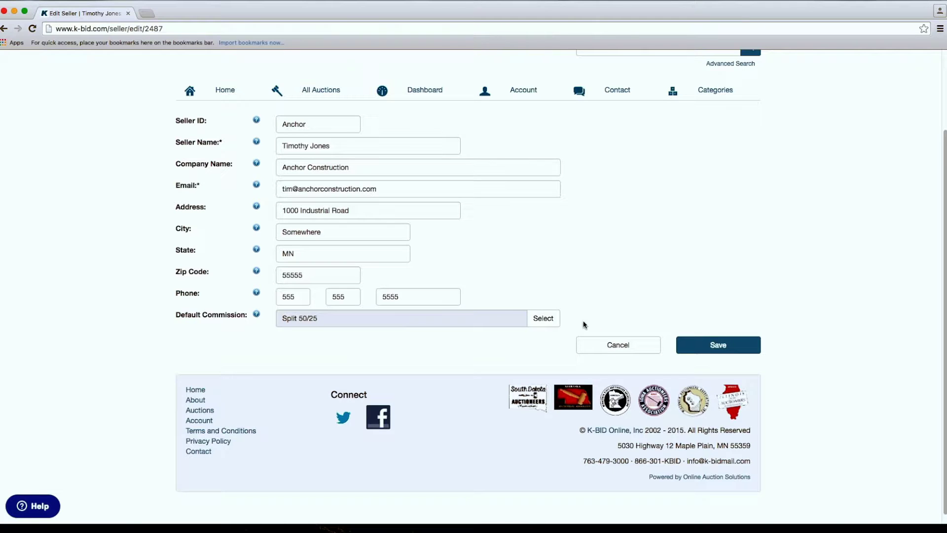
pyautogui.click(546, 321)
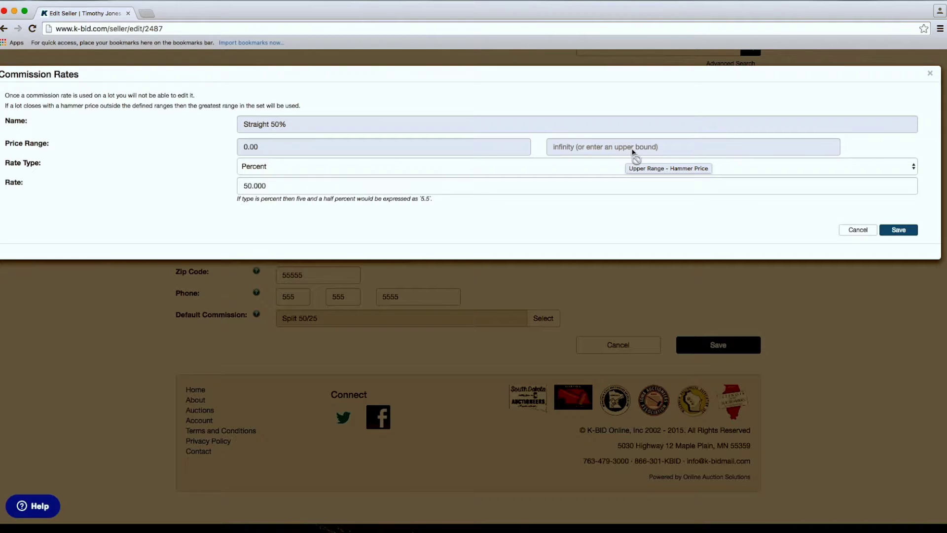
pyautogui.click(899, 230)
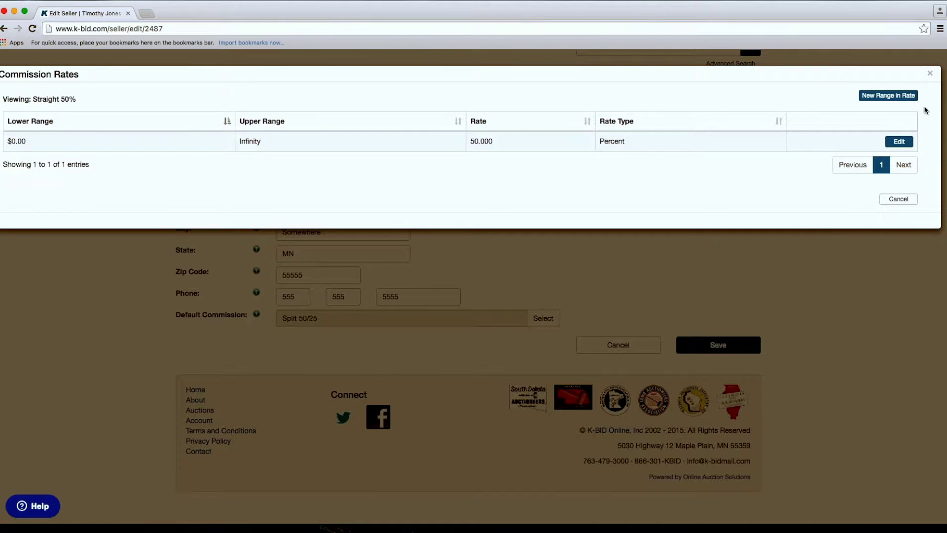
pyautogui.click(900, 199)
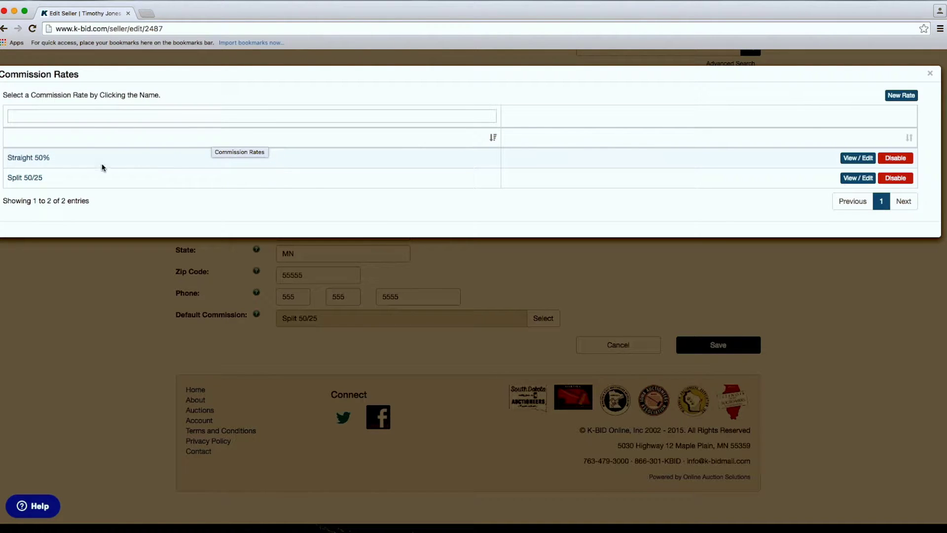
pyautogui.click(28, 157)
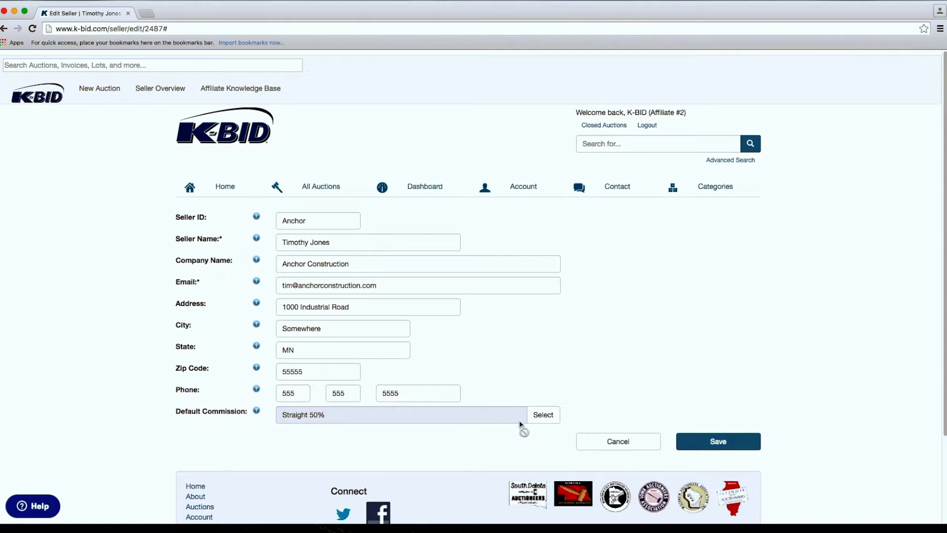
# Step: Save the Split 50/25 rate's ranges, 50 percent up to 1000.00 and 25 percent above, and save the seller with it as default commission
pyautogui.click(543, 416)
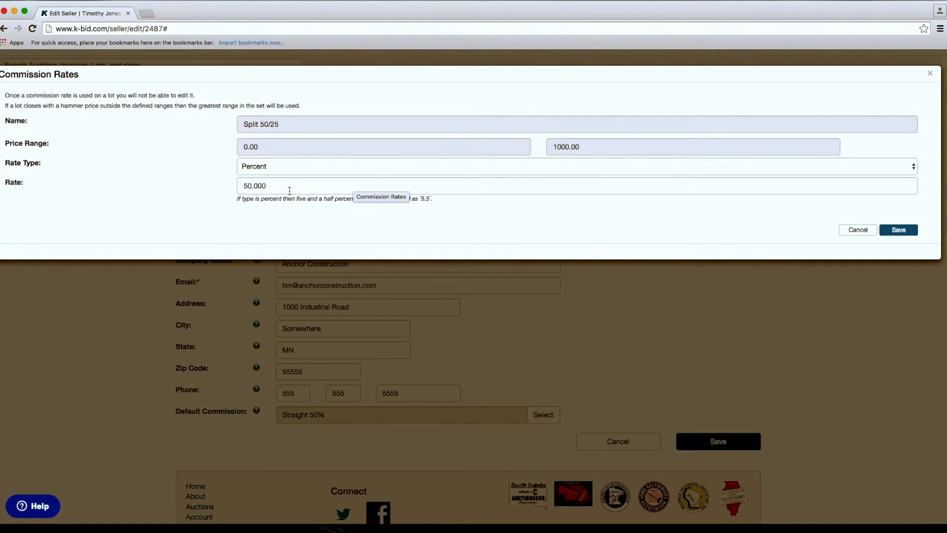
pyautogui.click(898, 231)
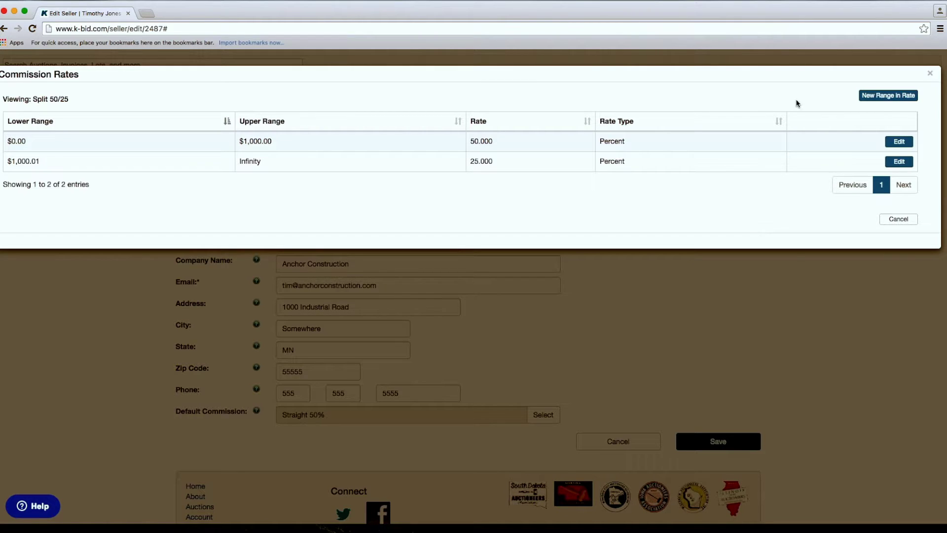
pyautogui.click(894, 100)
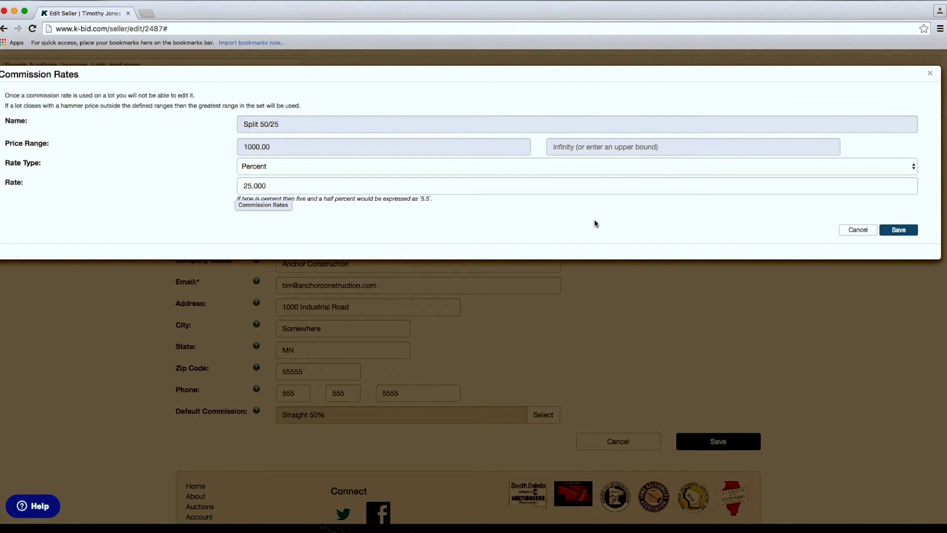
pyautogui.click(913, 232)
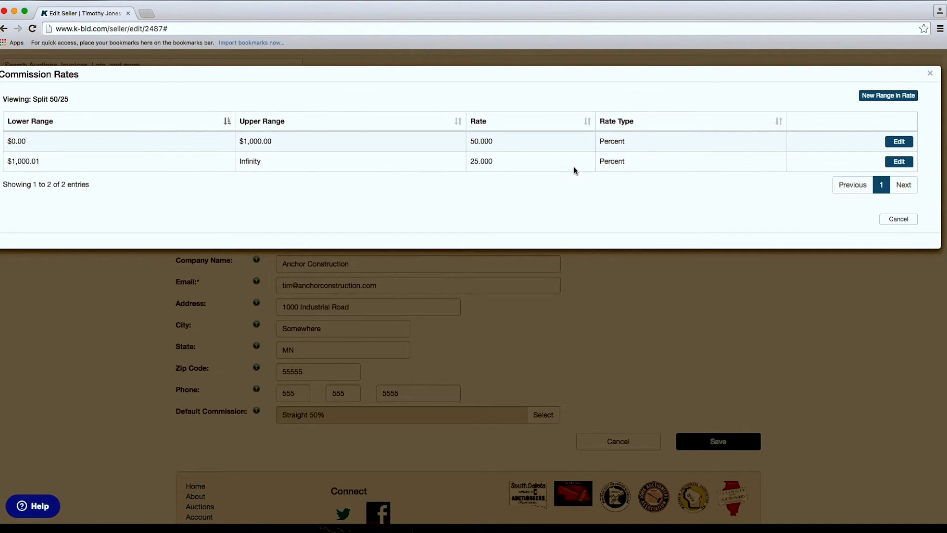
pyautogui.click(898, 219)
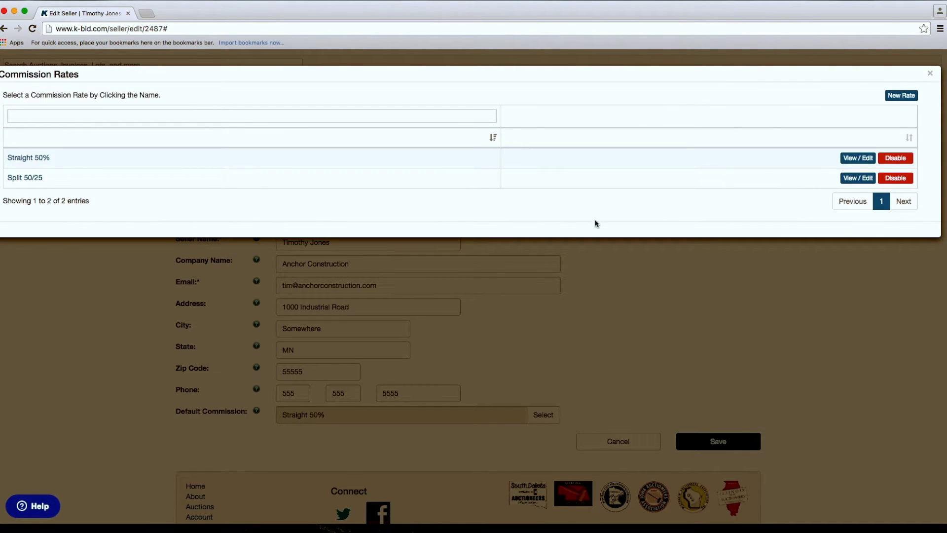
pyautogui.click(33, 178)
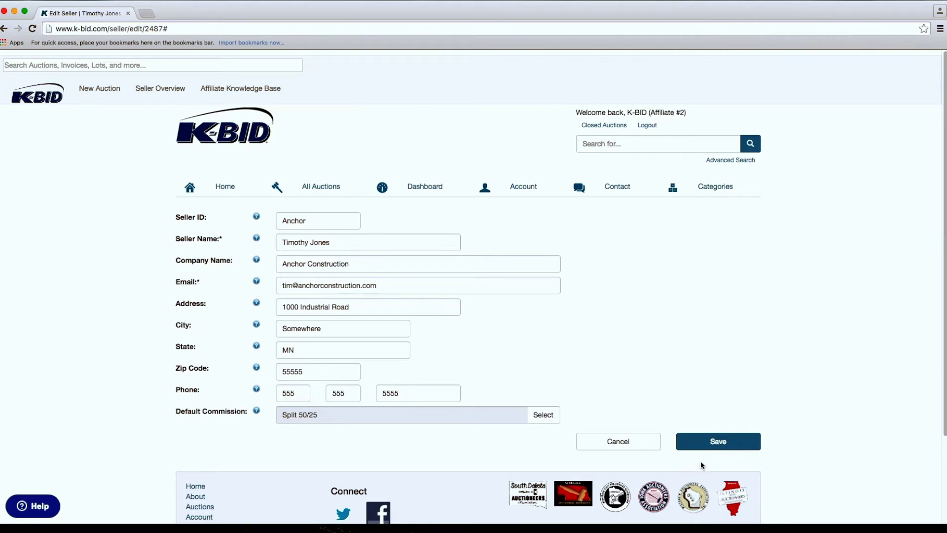
pyautogui.click(723, 447)
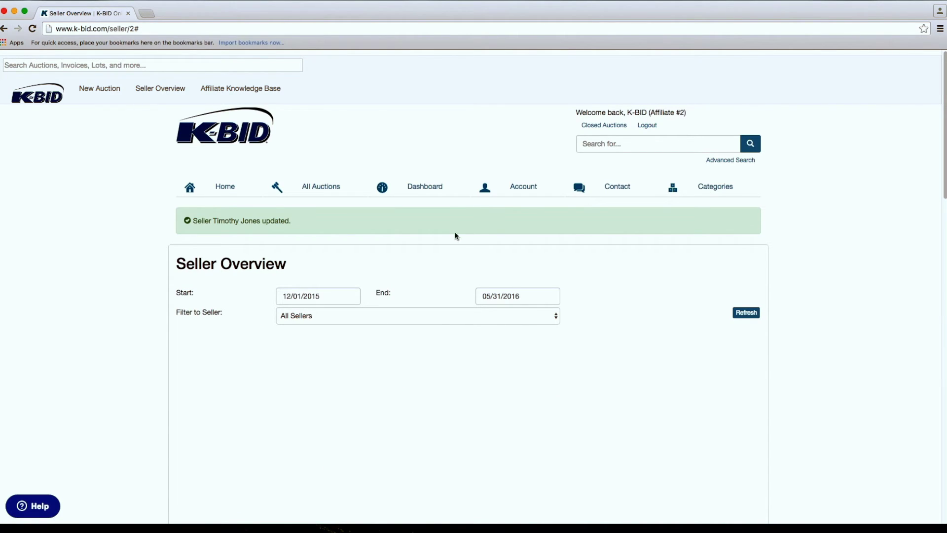
# Step: Open the lot list of the New Demo auction from the dashboard
pyautogui.click(430, 192)
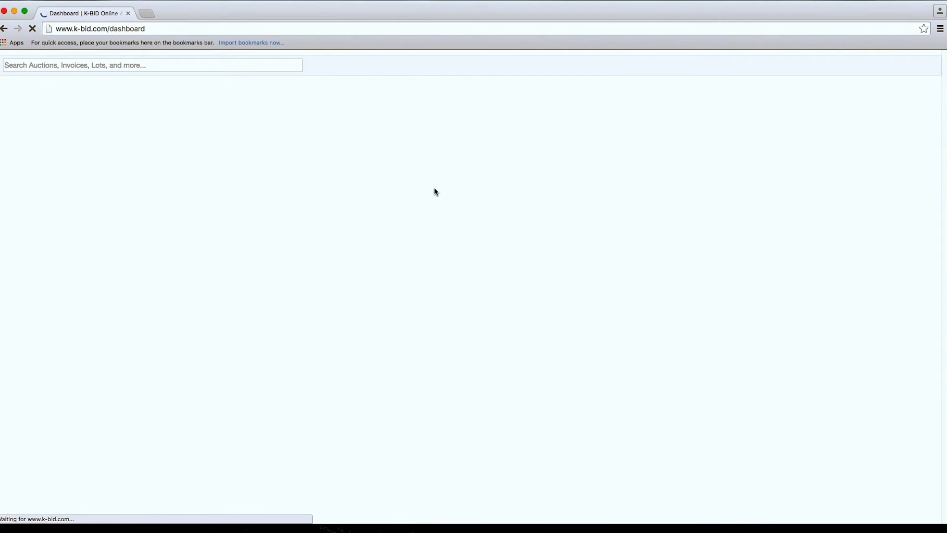
pyautogui.click(192, 303)
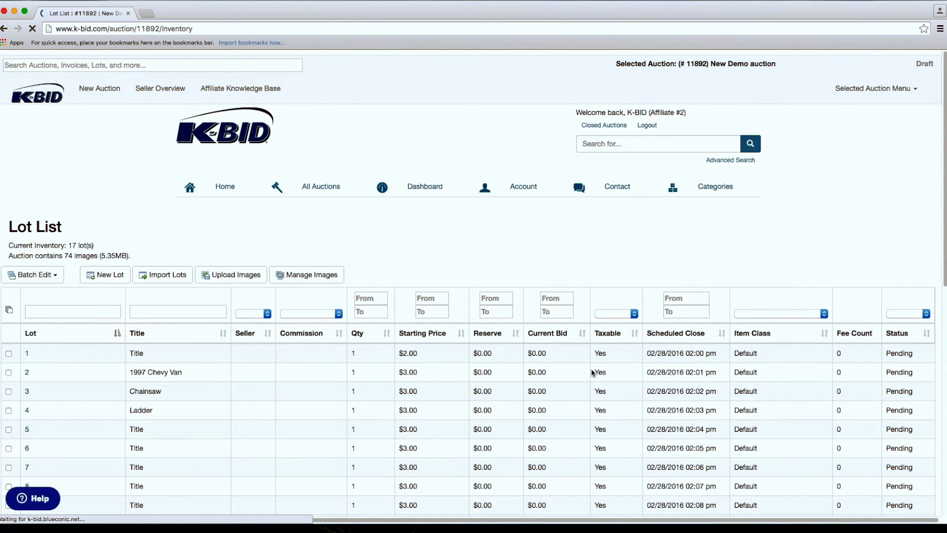
pyautogui.scroll(-5, 567, 365)
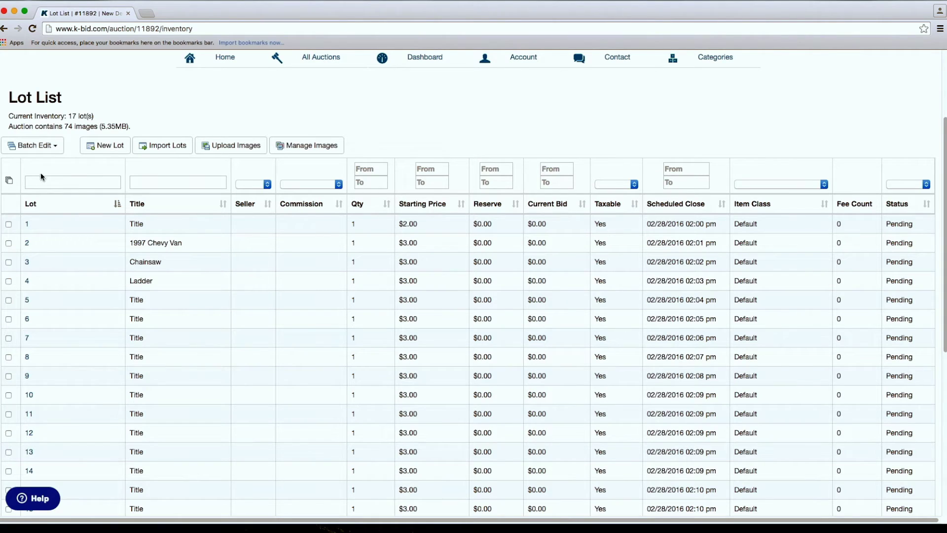
# Step: Batch edit all lots in the auction to assign Anchor Construction as their seller
pyautogui.click(10, 182)
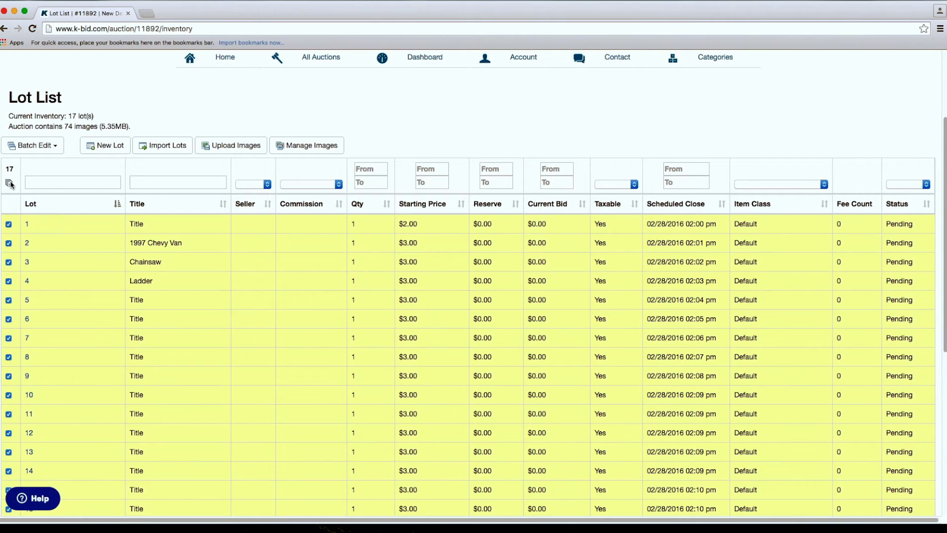
pyautogui.click(44, 151)
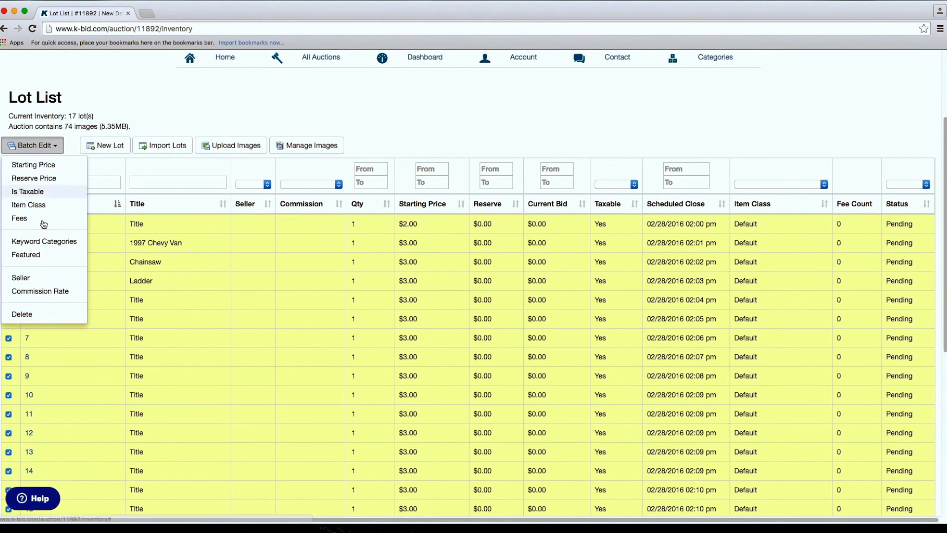
pyautogui.click(20, 277)
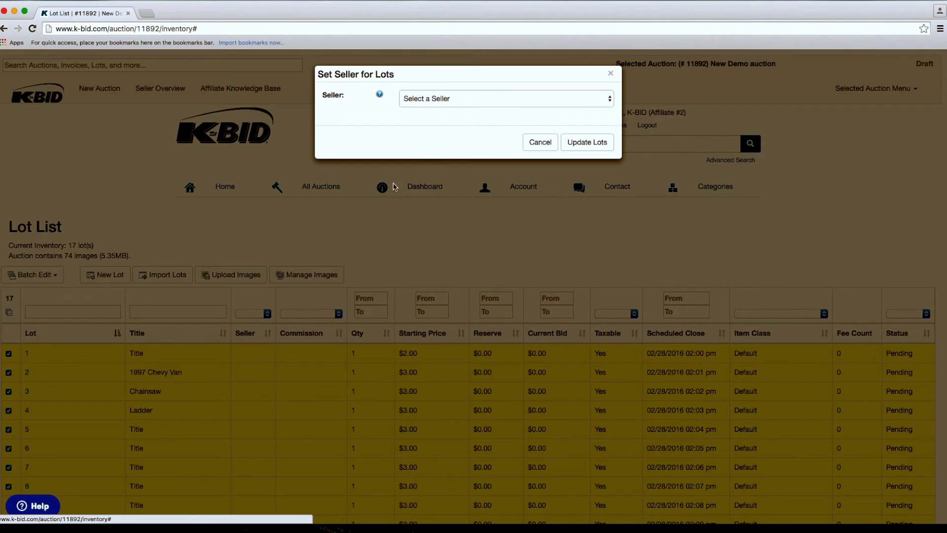
pyautogui.click(488, 98)
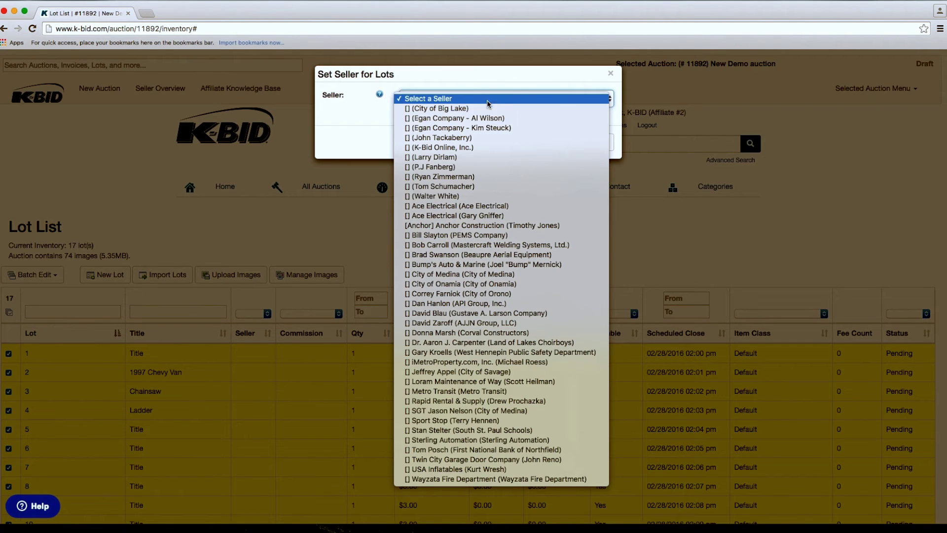
pyautogui.click(491, 227)
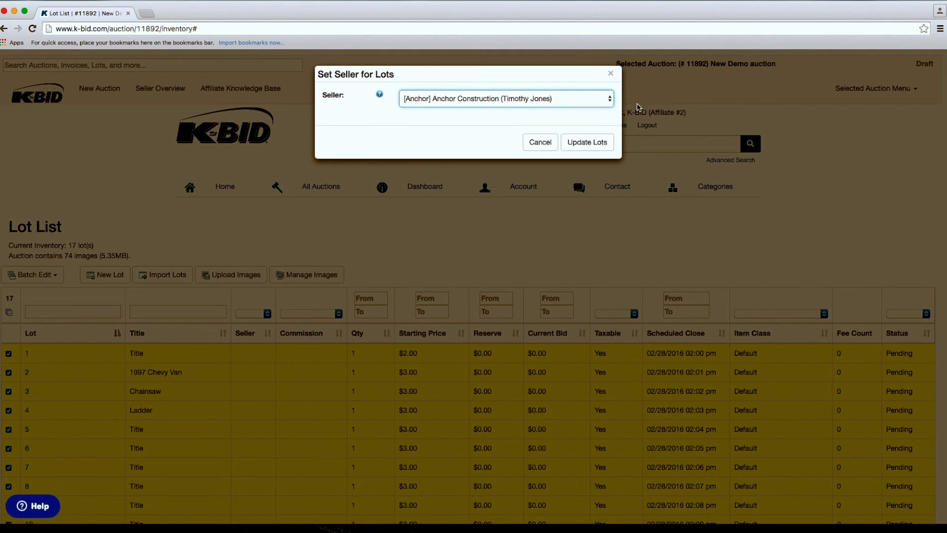
pyautogui.click(592, 145)
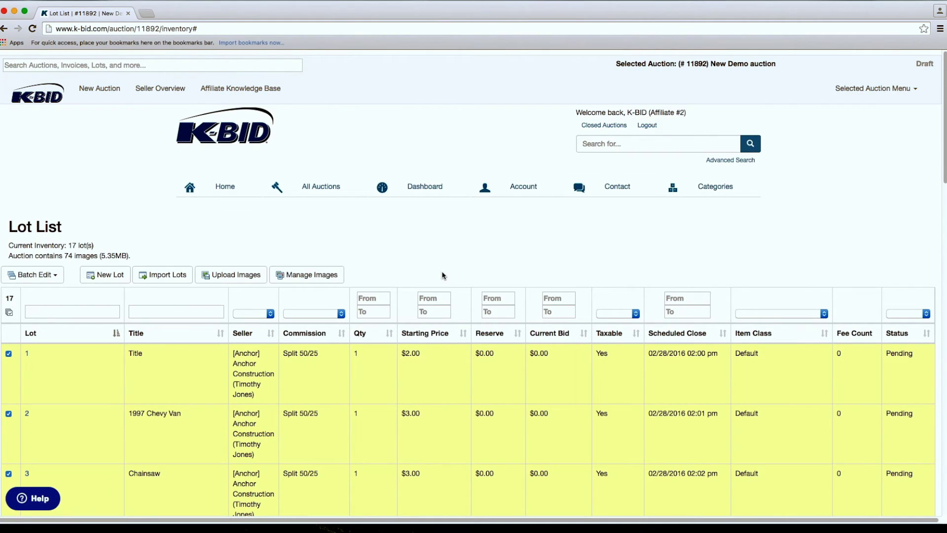
# Step: Clear the lot selection and batch edit only lot 1 to use the Straight 50% commission rate
pyautogui.scroll(-3, 442, 274)
pyautogui.scroll(-1, 429, 269)
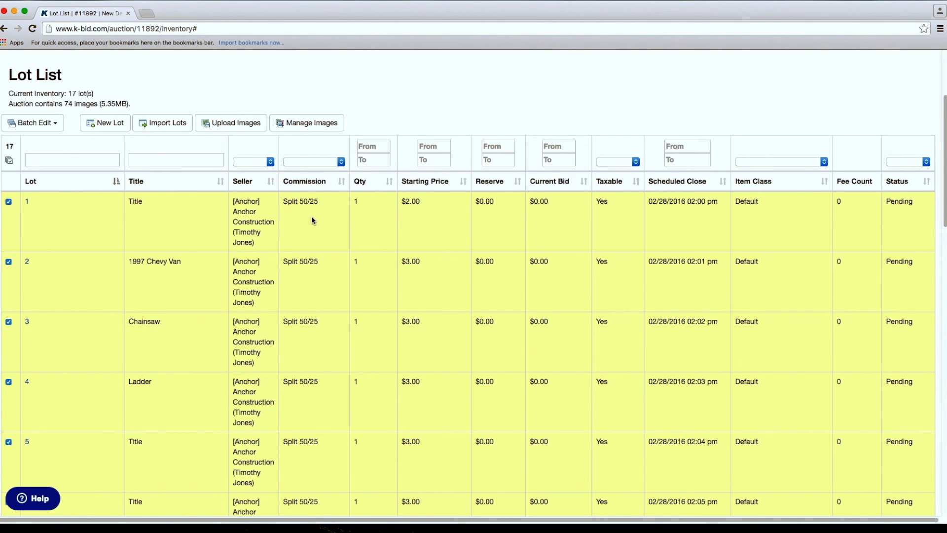
pyautogui.click(8, 146)
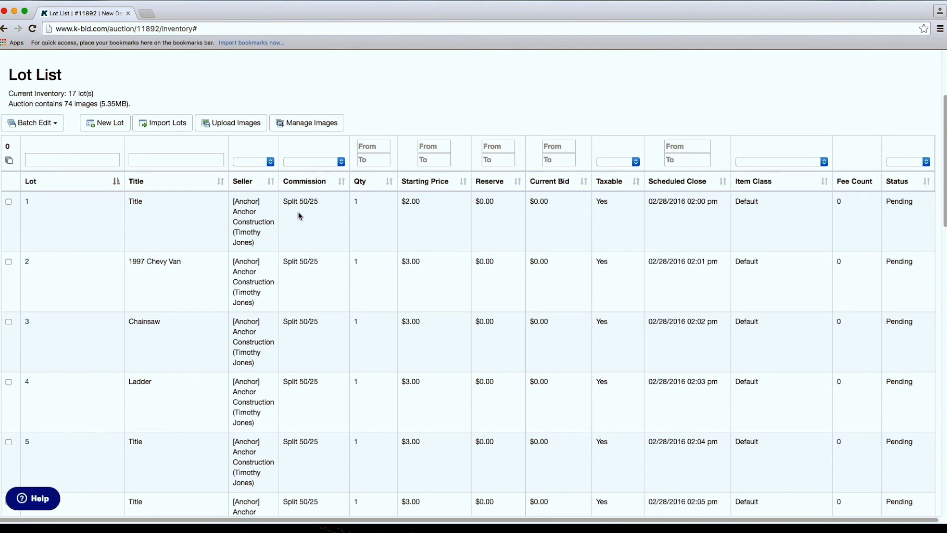
pyautogui.click(8, 201)
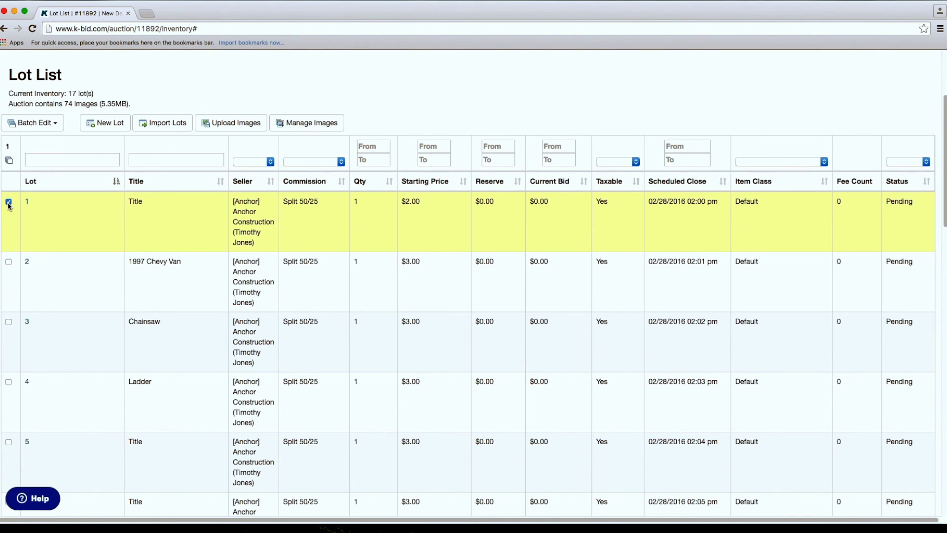
pyautogui.click(56, 124)
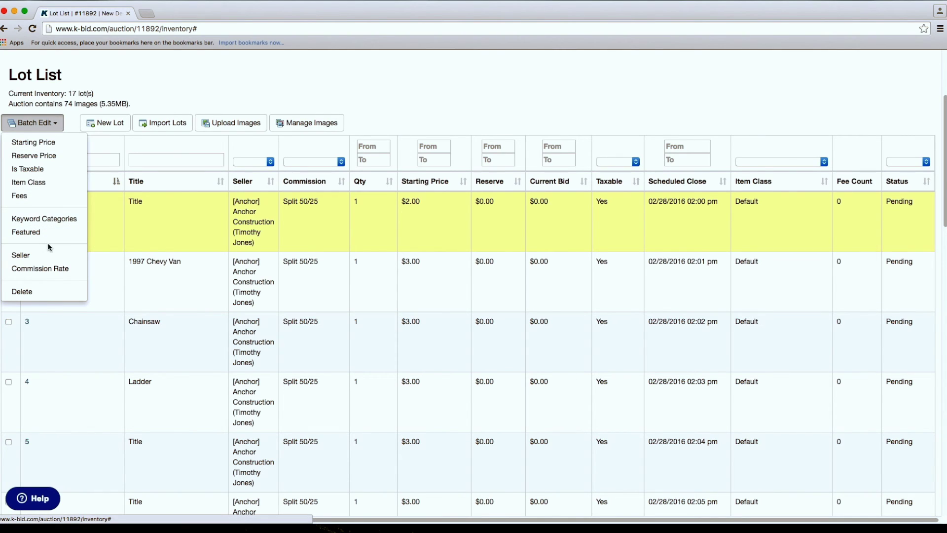
pyautogui.click(45, 270)
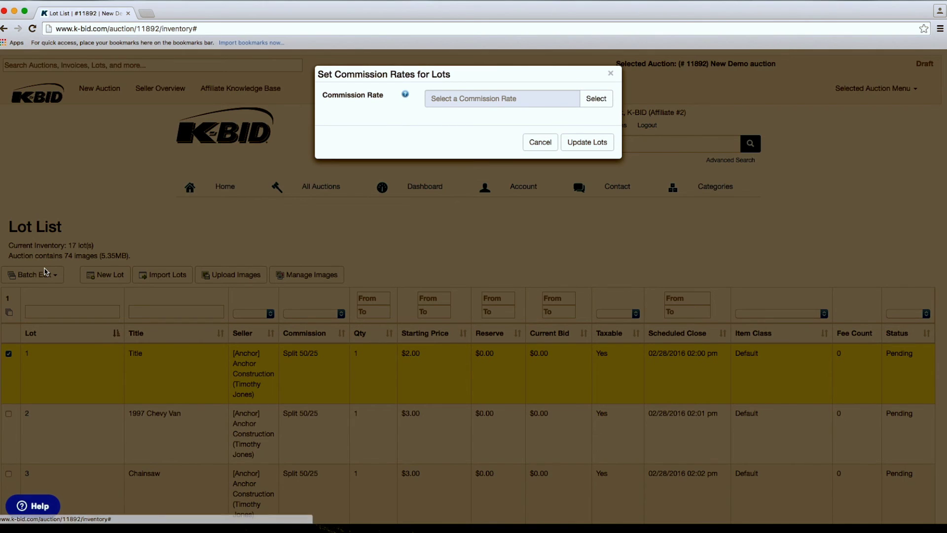
pyautogui.click(584, 101)
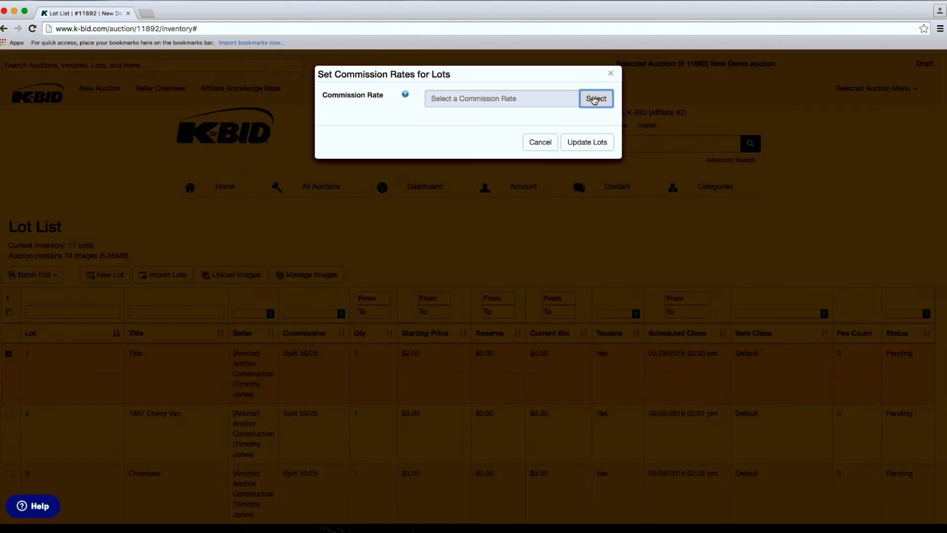
pyautogui.click(31, 158)
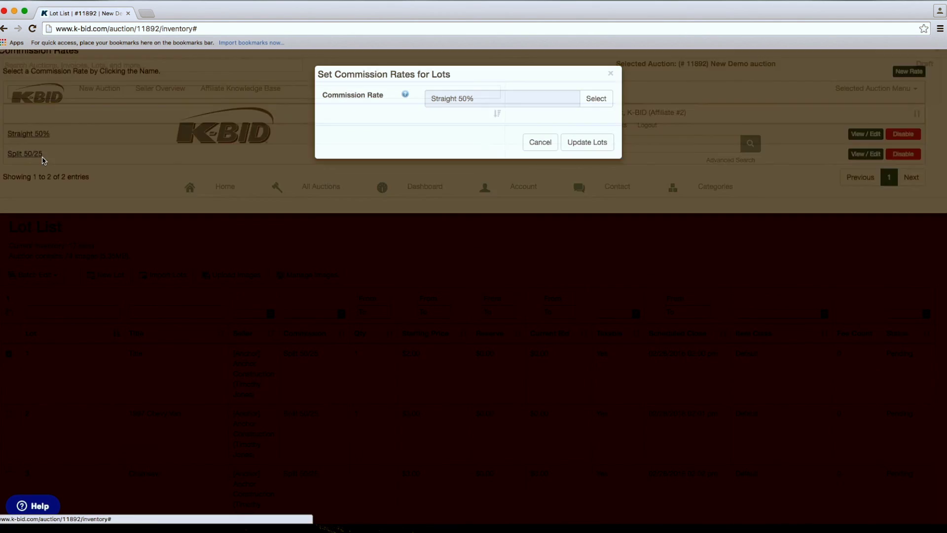
pyautogui.click(584, 142)
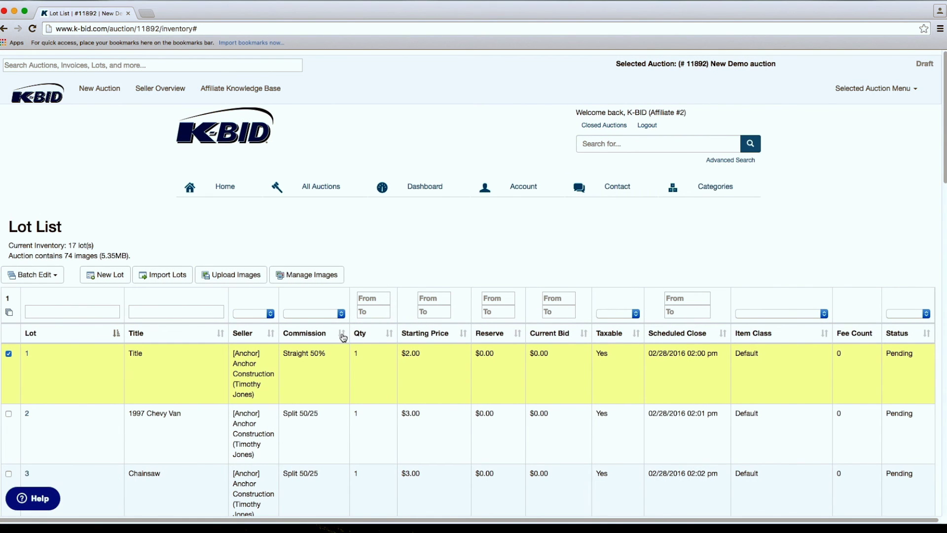